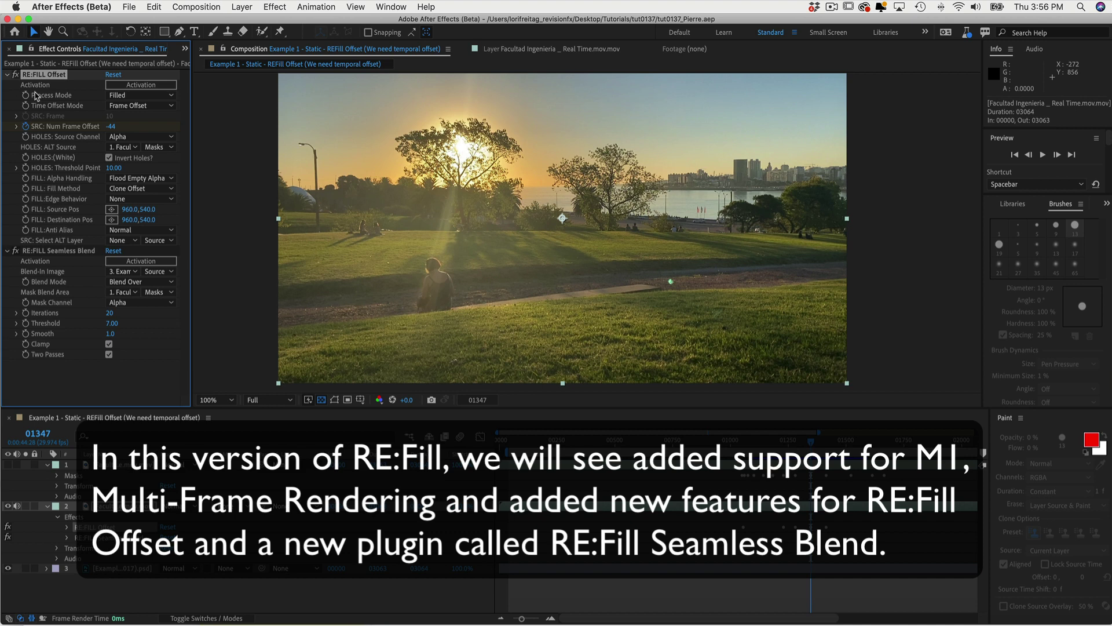
Select RE:Fill Seamless Blend and show the RE:Fill Offset v3.0 activation info.
left_click(58, 255)
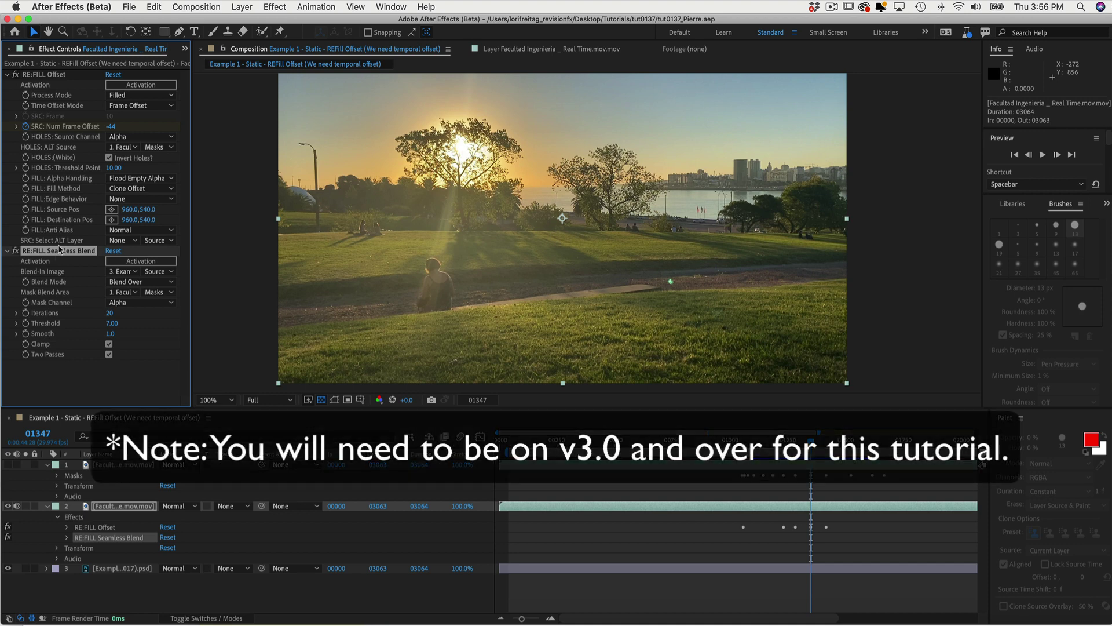
left_click(141, 85)
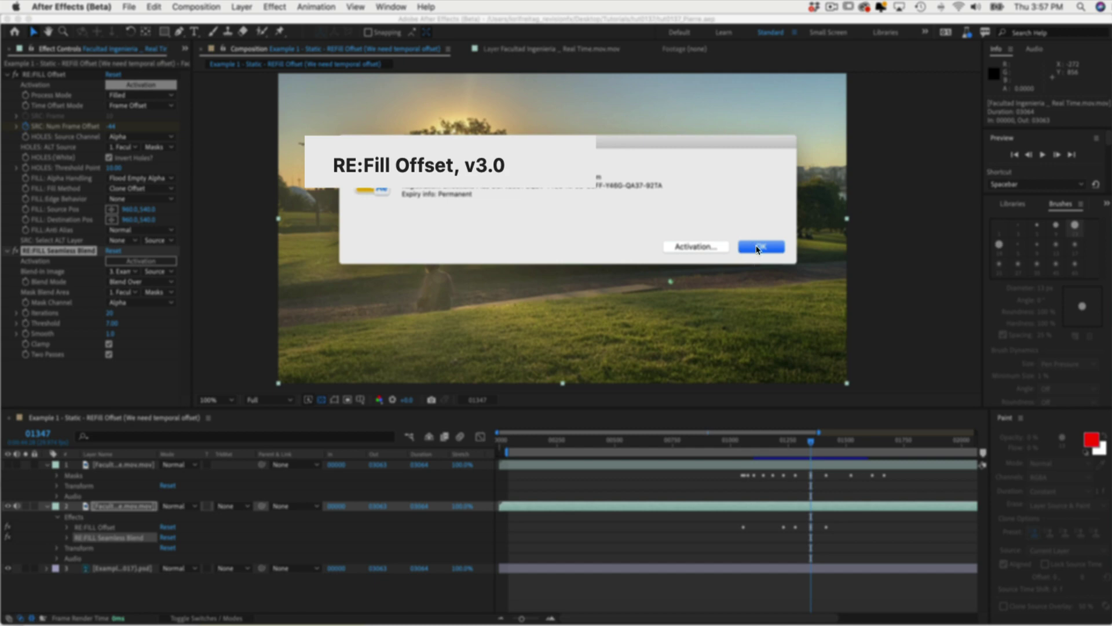
Inspect the walking man's mask with layer 2 hidden, then apply RE:Fill Offset to layer 2.
left_click(759, 248)
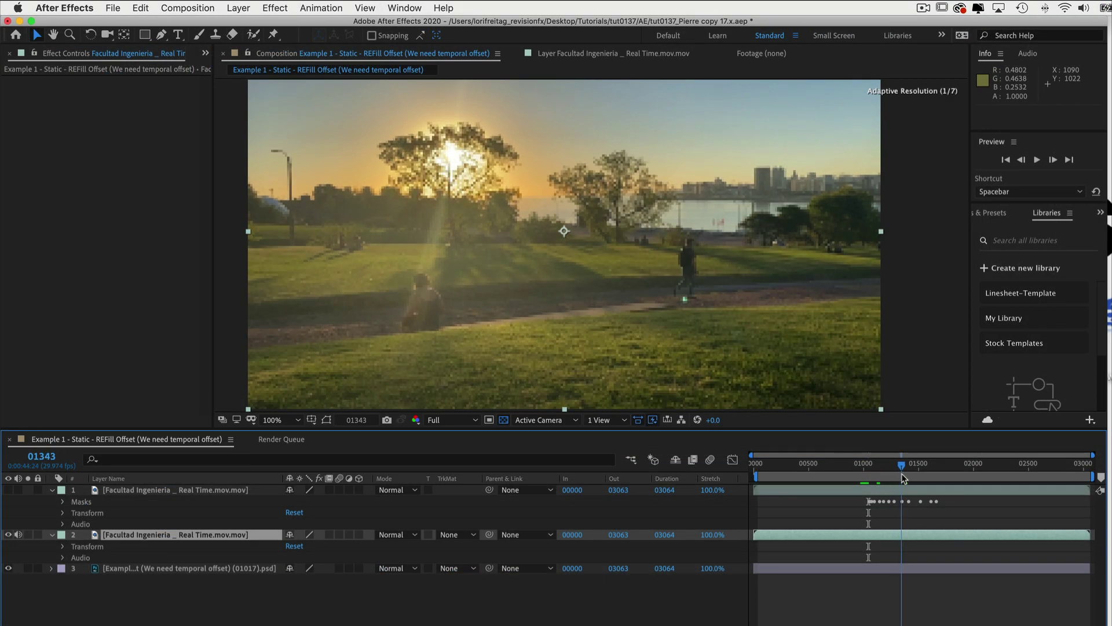
left_click_drag(906, 474, 957, 467)
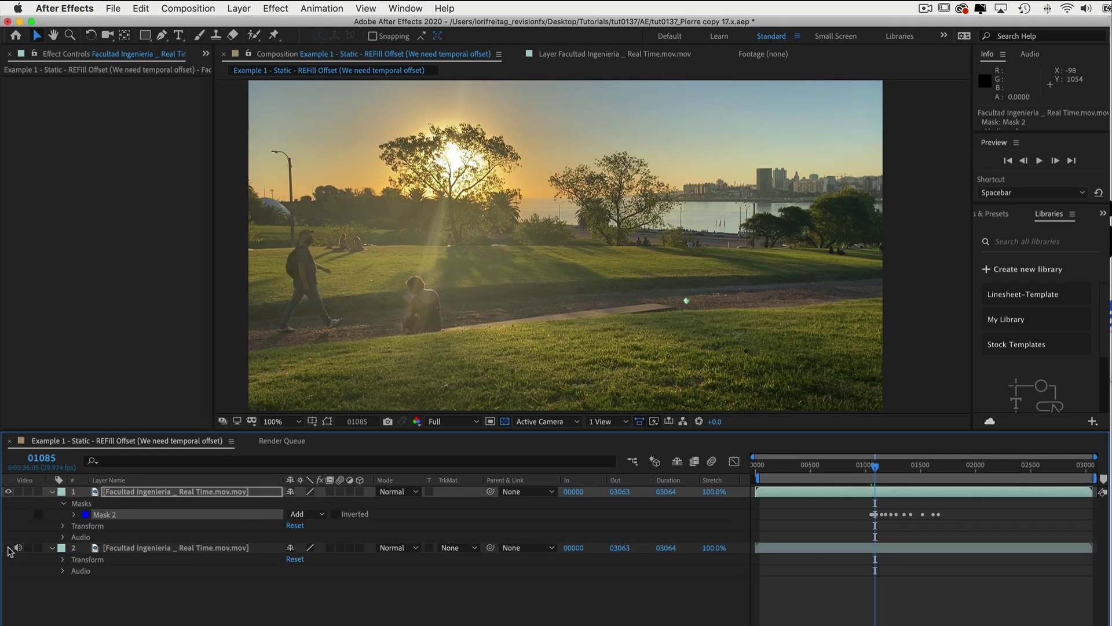
left_click(8, 547)
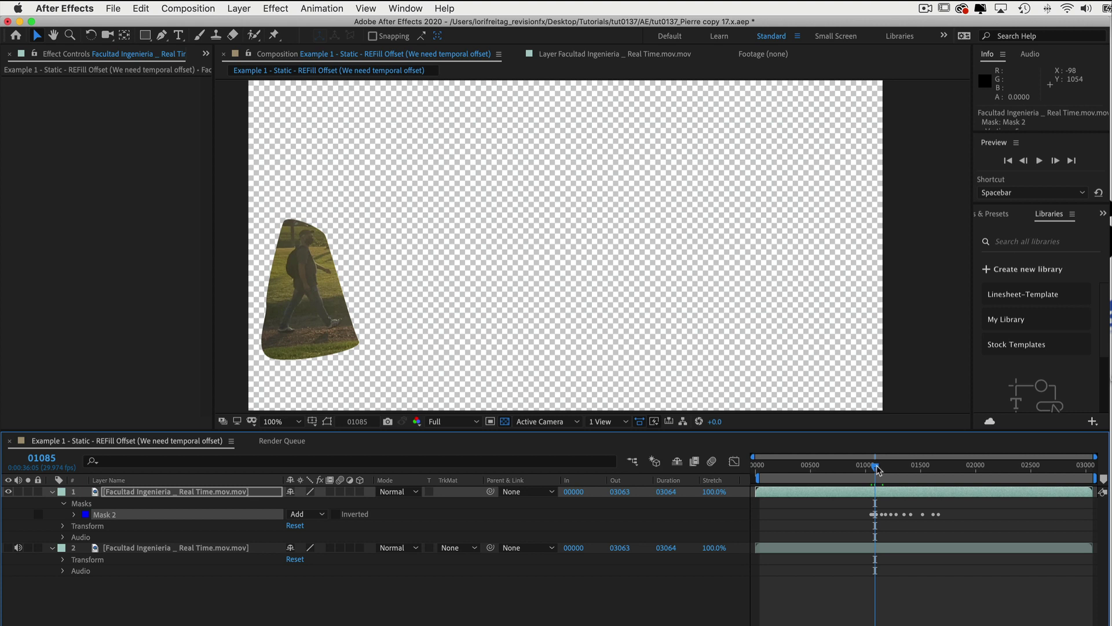
left_click_drag(877, 469, 915, 481)
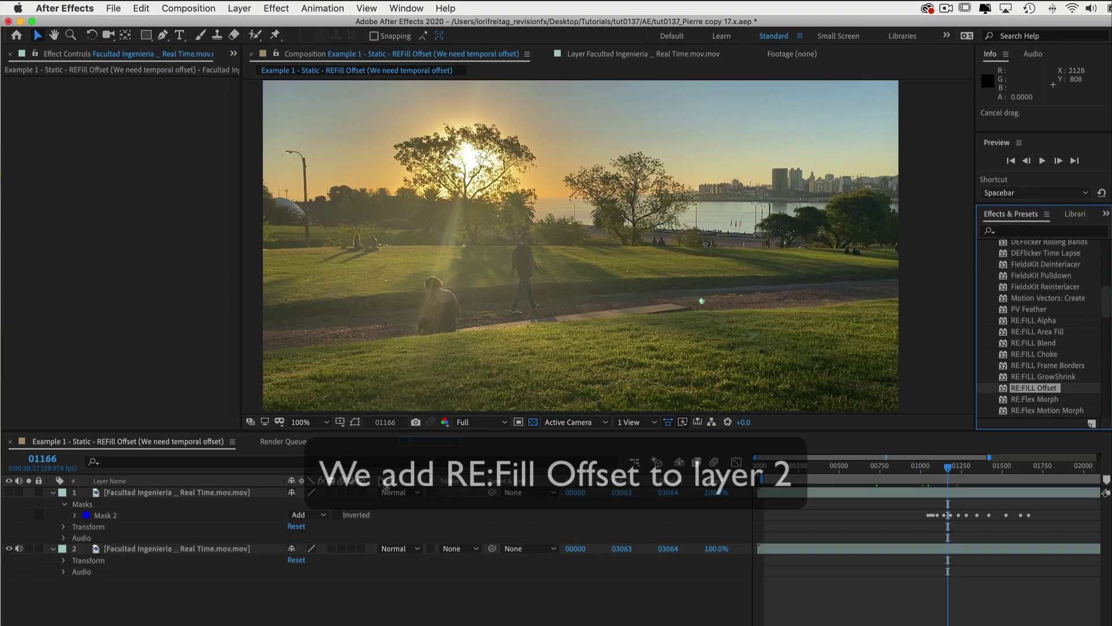
left_click_drag(1034, 388, 224, 554)
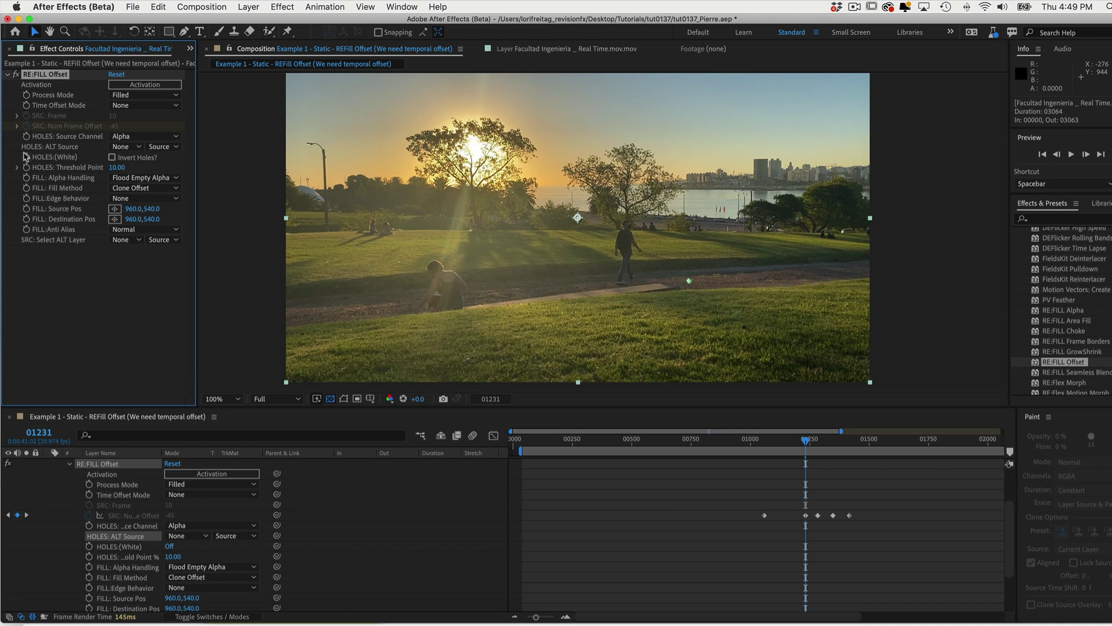
Take holes from layer 1's Masks with Invert Holes on, and use Frame Offset time mode.
left_click(132, 149)
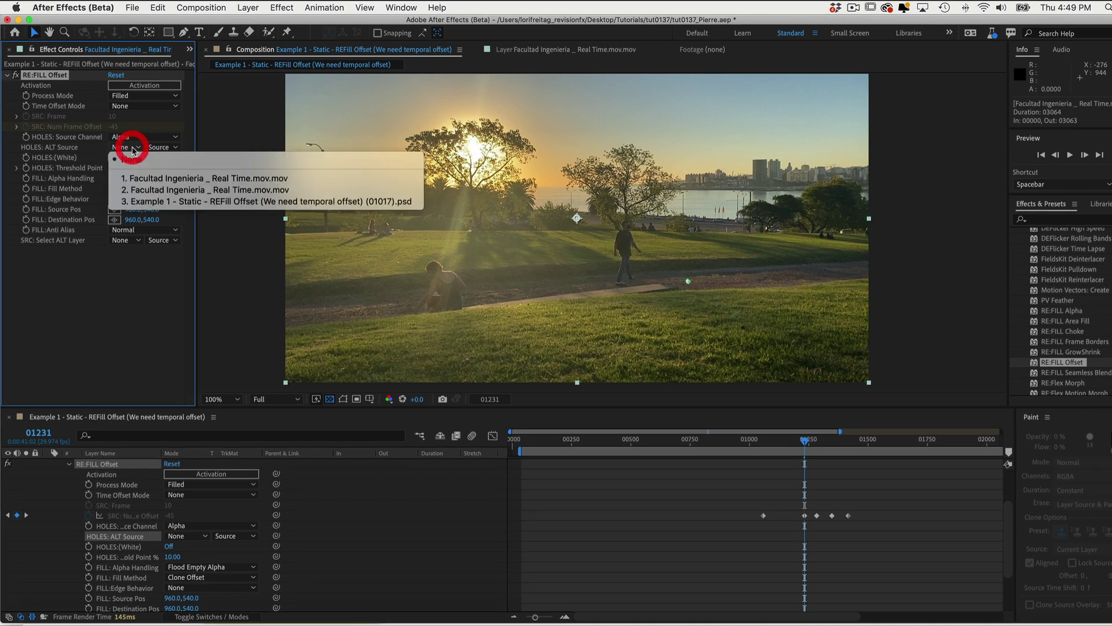
left_click(133, 178)
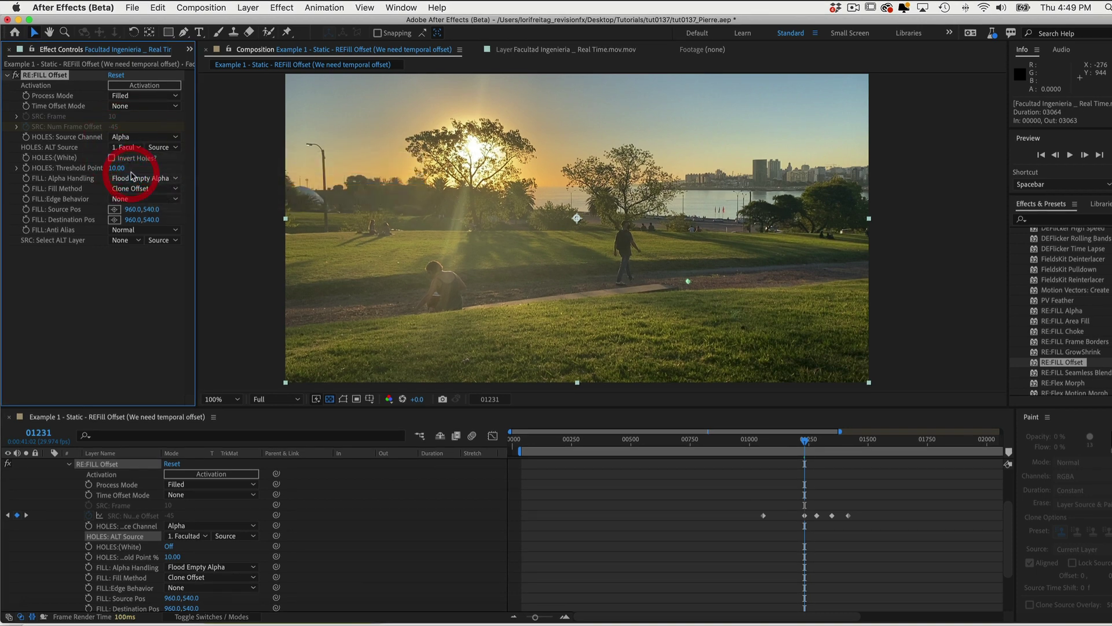
left_click(173, 150)
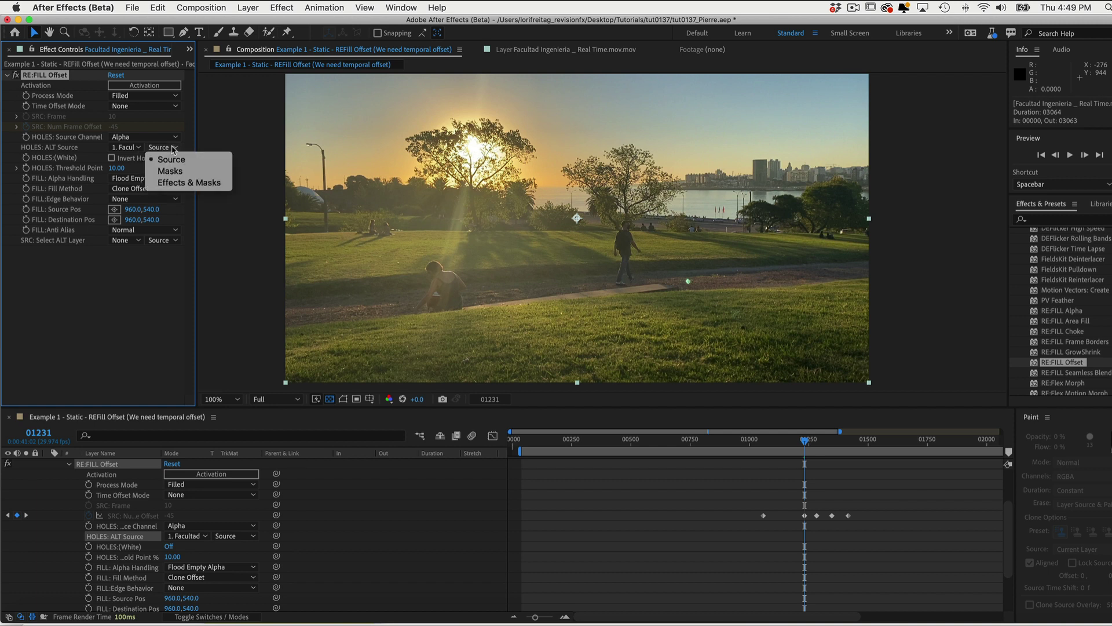
left_click(169, 171)
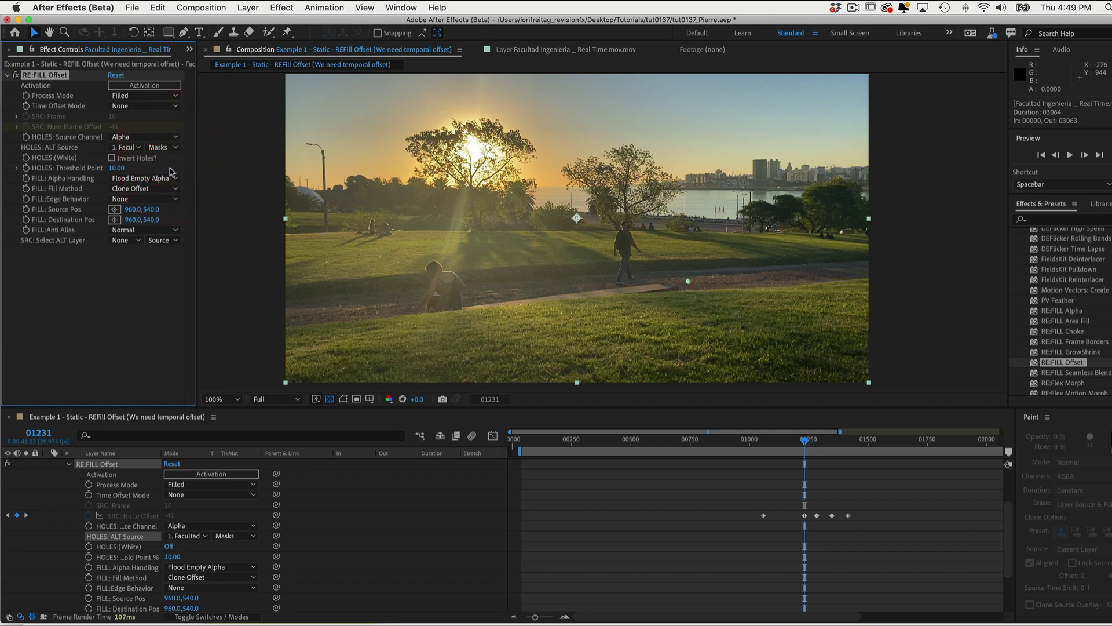
left_click(112, 160)
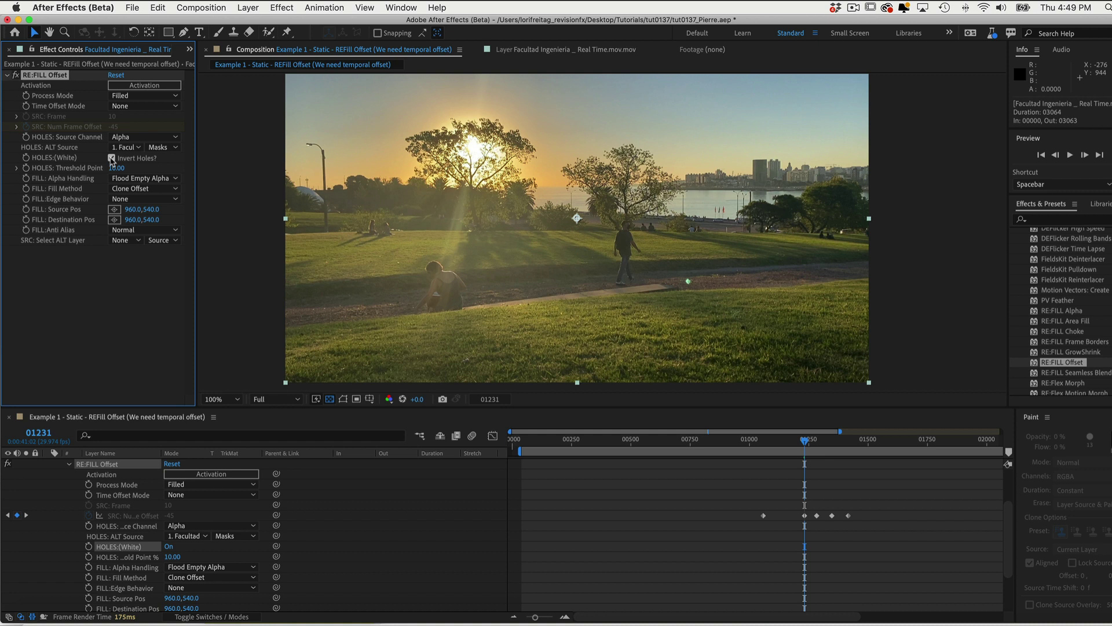
left_click(142, 106)
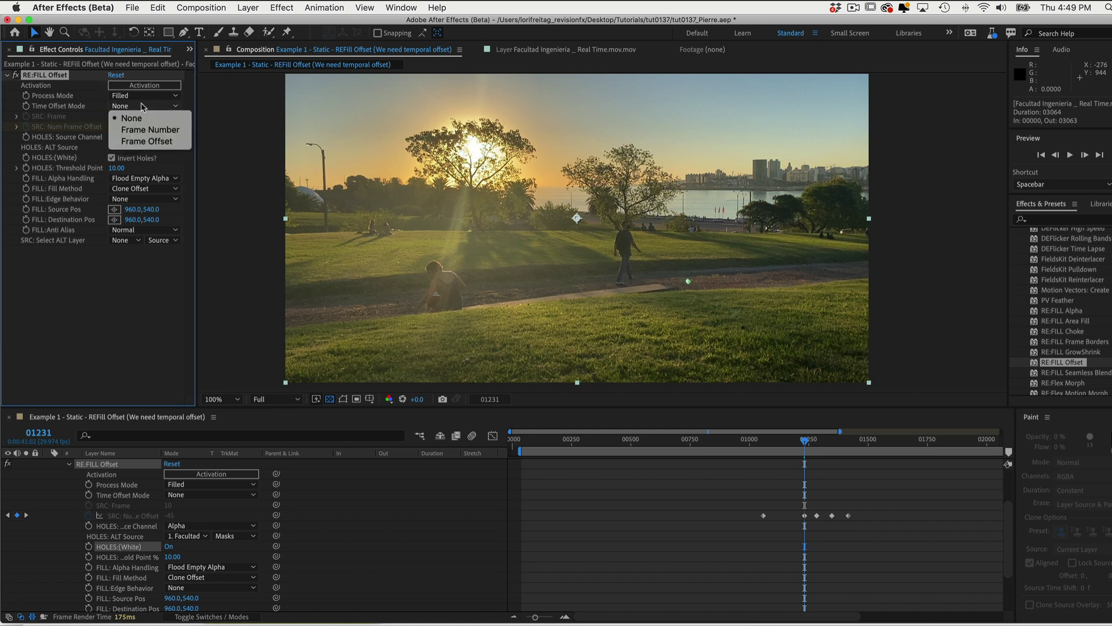
left_click(137, 143)
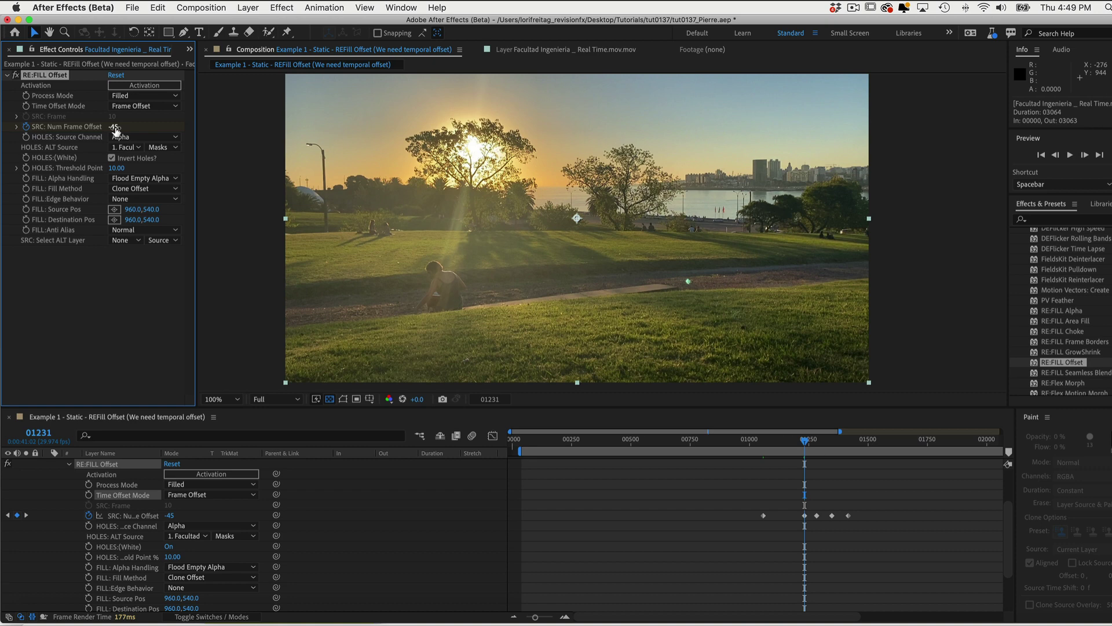
Step through the SRC: Num Frame Offset keyframes to review the animated offset.
left_click(18, 127)
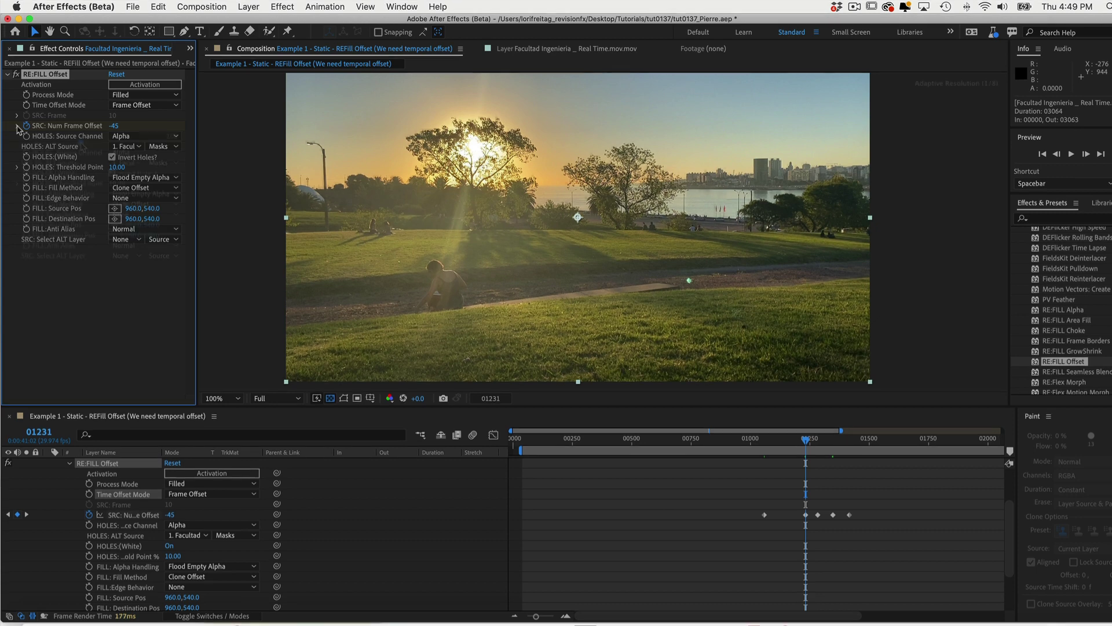
mouse_move(71, 143)
left_mouse_down()
mouse_move(104, 147)
mouse_move(70, 144)
left_mouse_up()
left_click(27, 516)
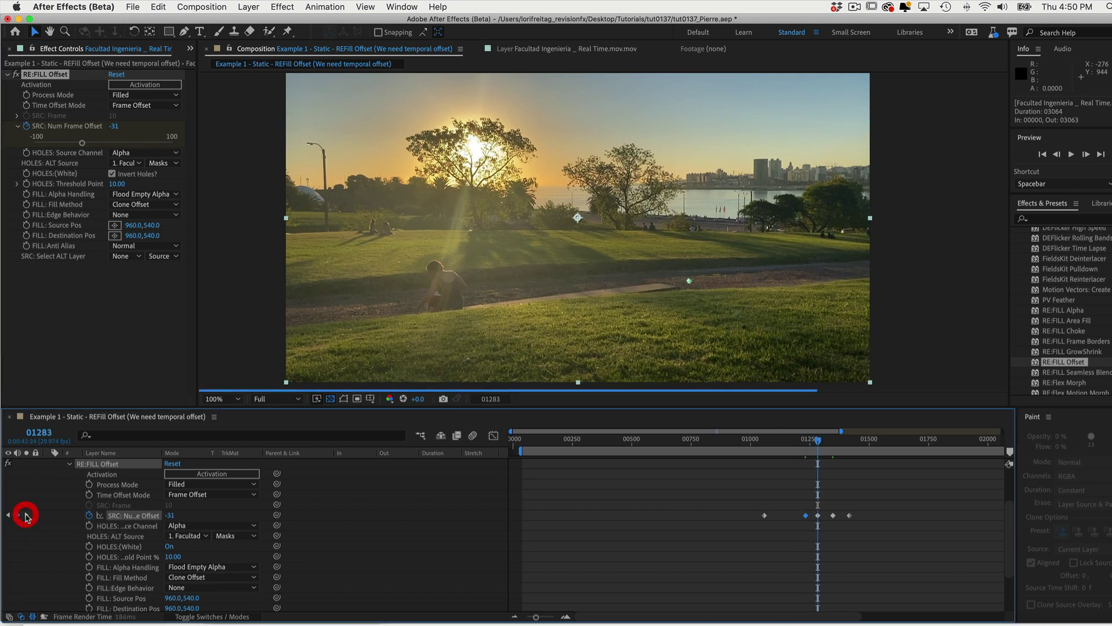
left_click(27, 516)
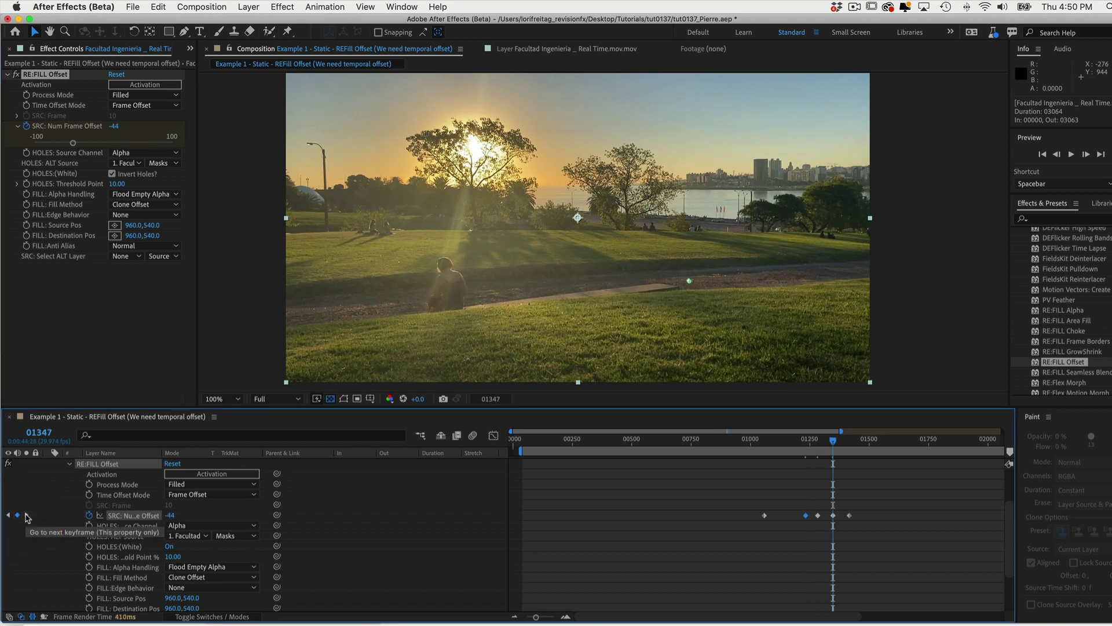
left_click(27, 516)
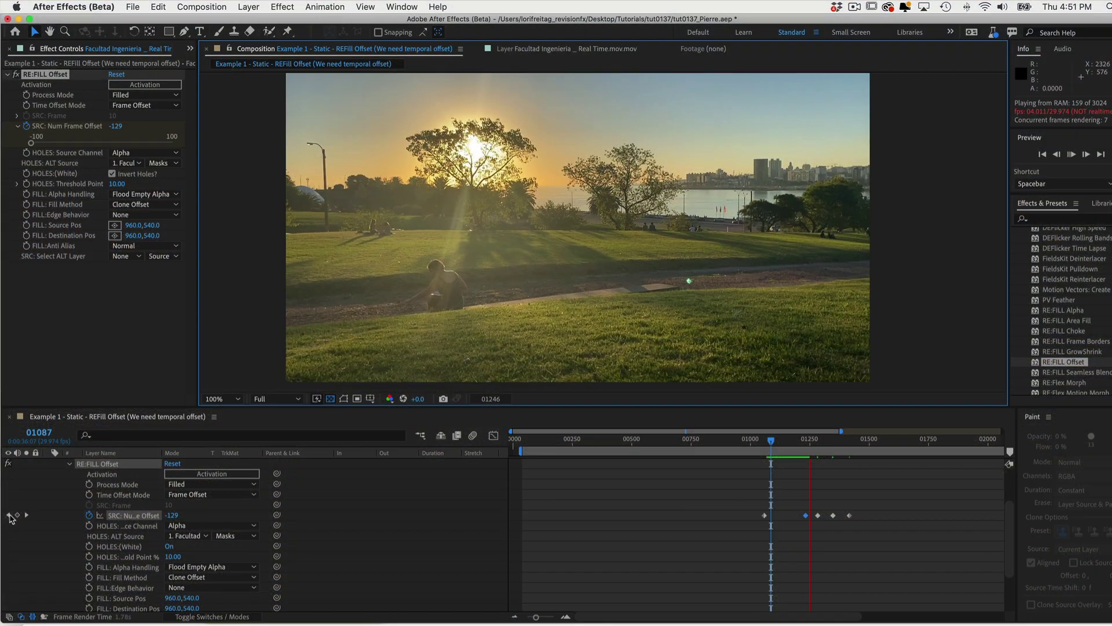
left_click(12, 515)
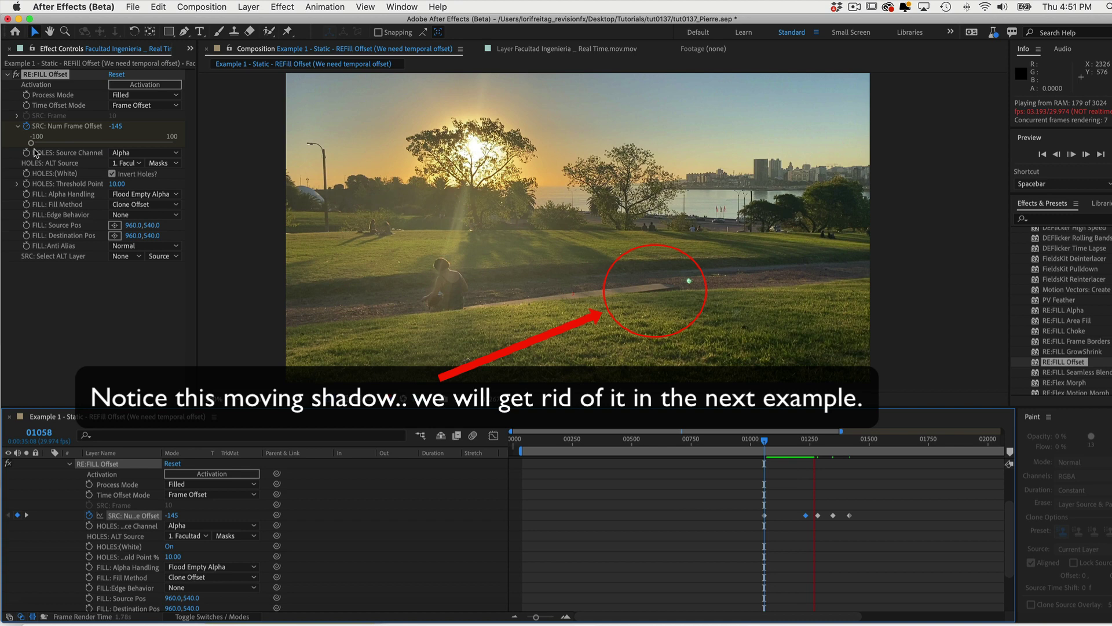
Change the frame offset at frame 01058 to -147.
left_click(119, 127)
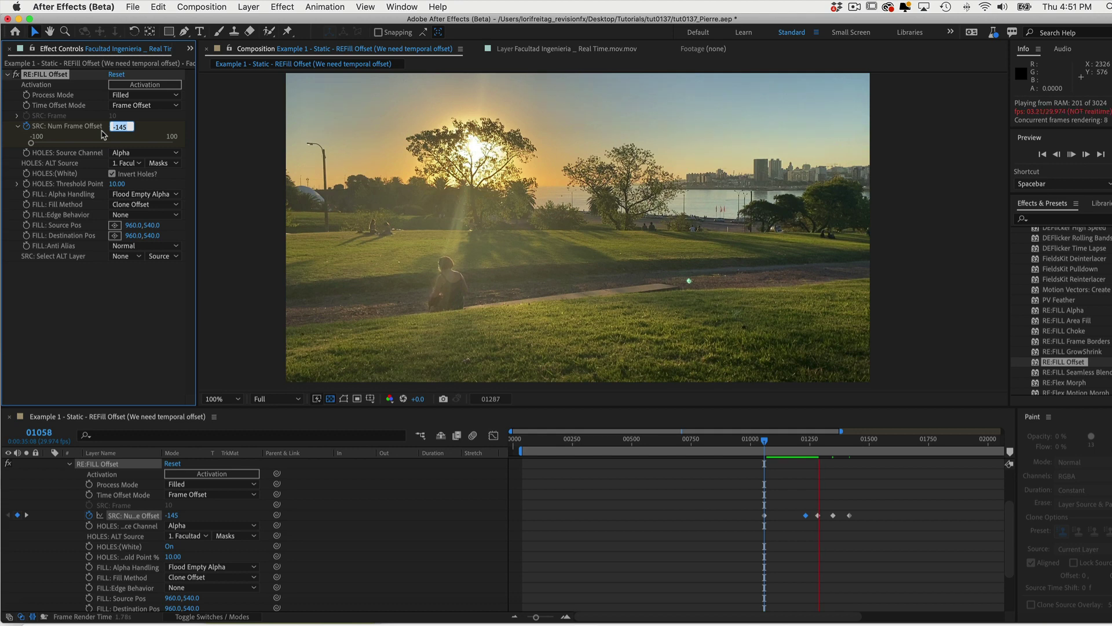
type("-147")
key("Return")
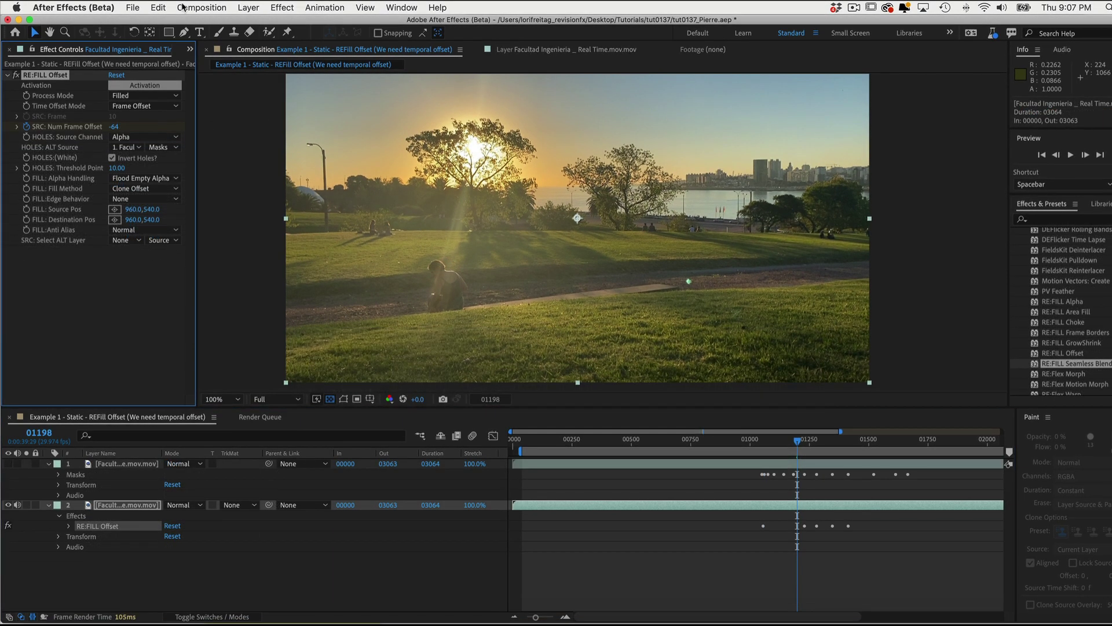
Queue frame 01198 as a single-frame still in the Render Queue.
left_click(182, 7)
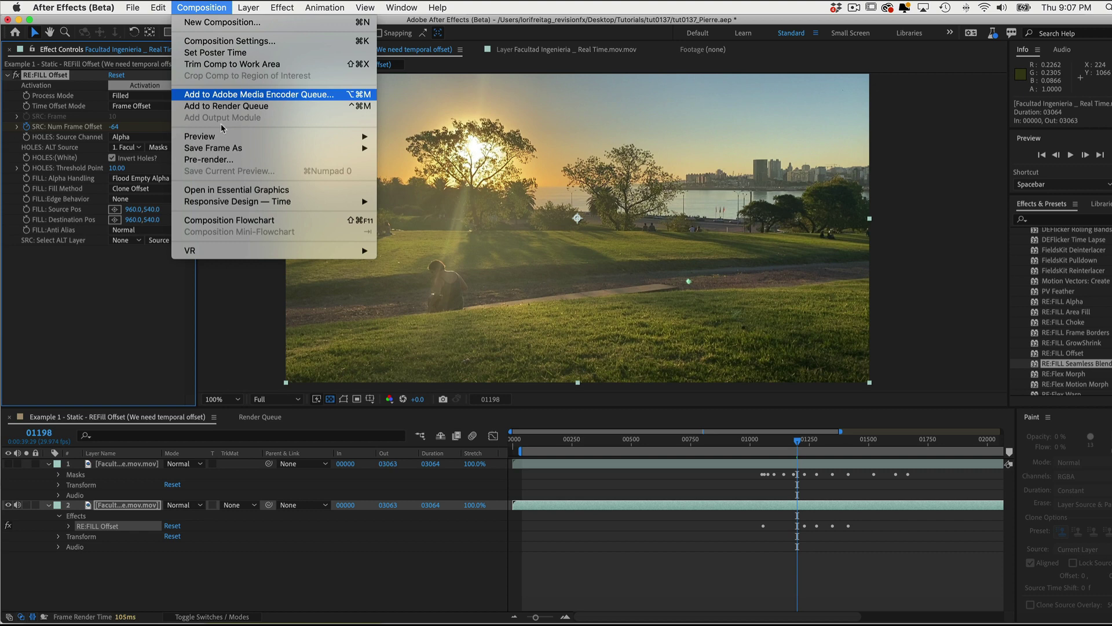
mouse_move(226, 151)
left_click(416, 149)
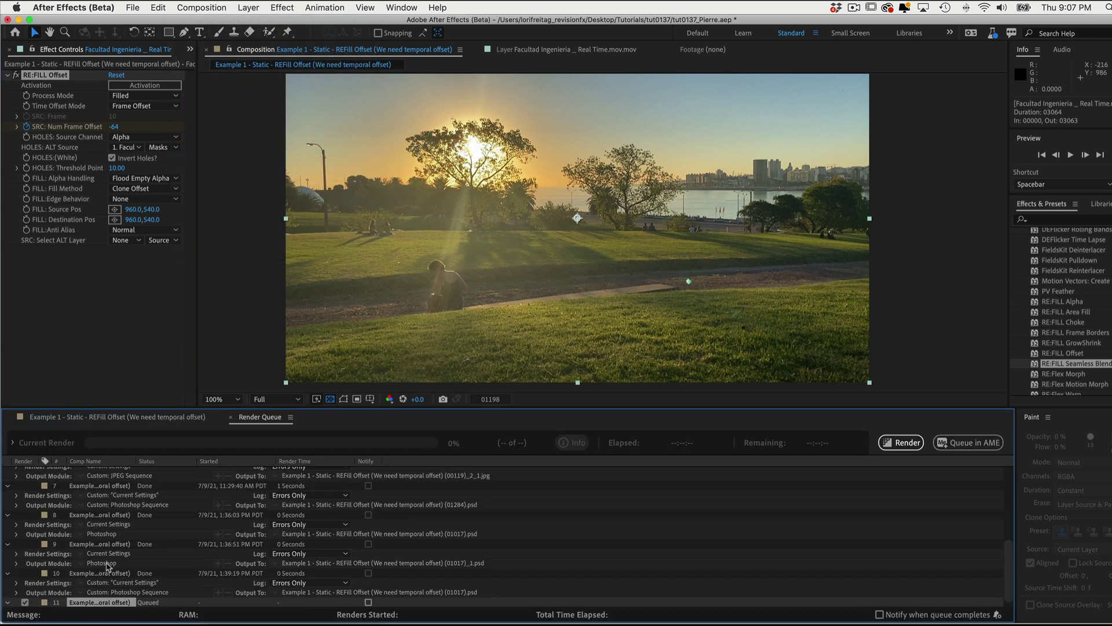
scroll(106, 566, "down", 1)
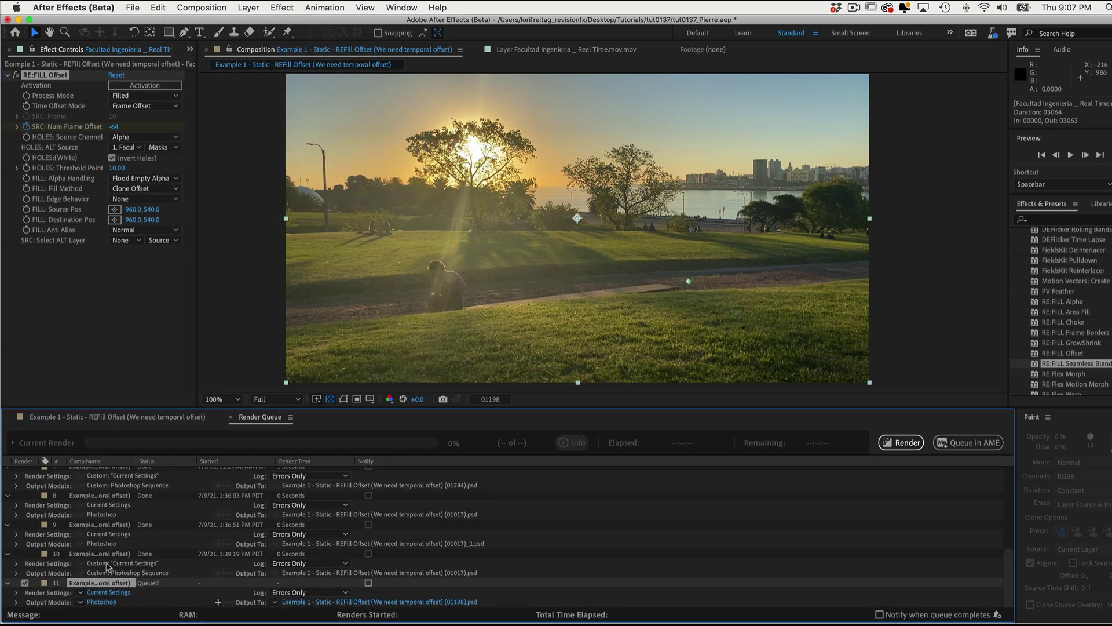
left_click(108, 592)
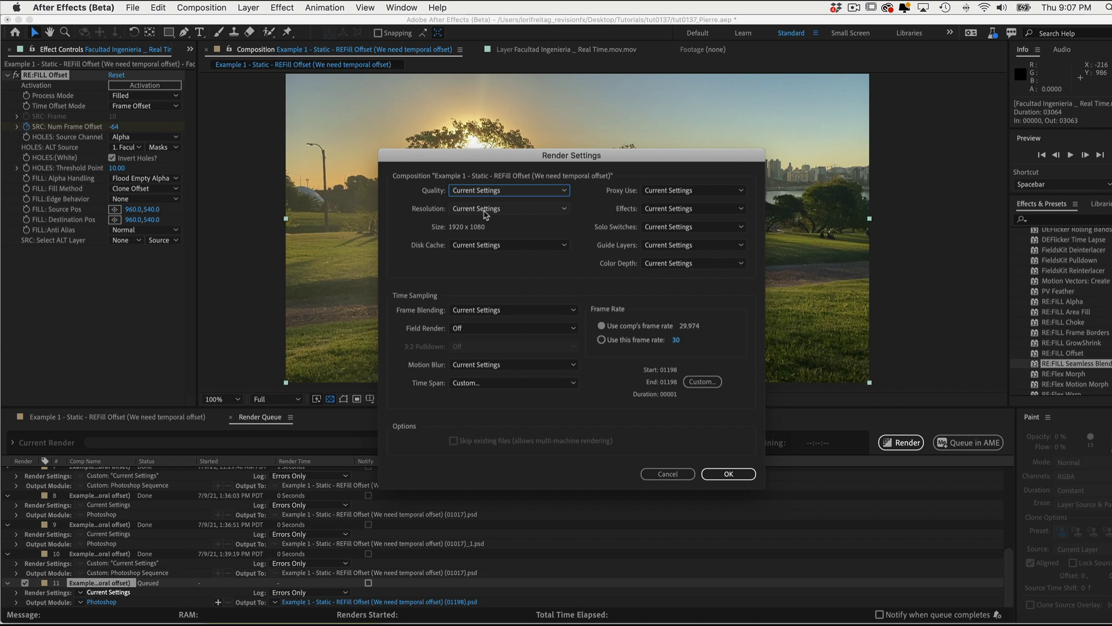
left_click(731, 474)
Set the output Post-Render Action to Import and render the Photoshop still.
left_click(101, 602)
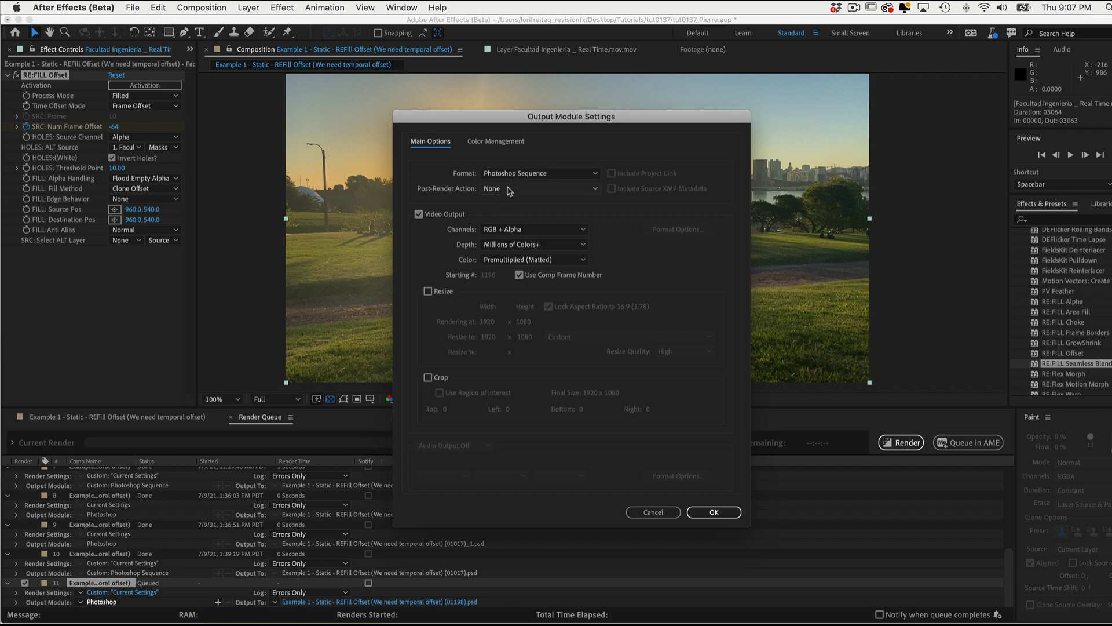
left_click(509, 189)
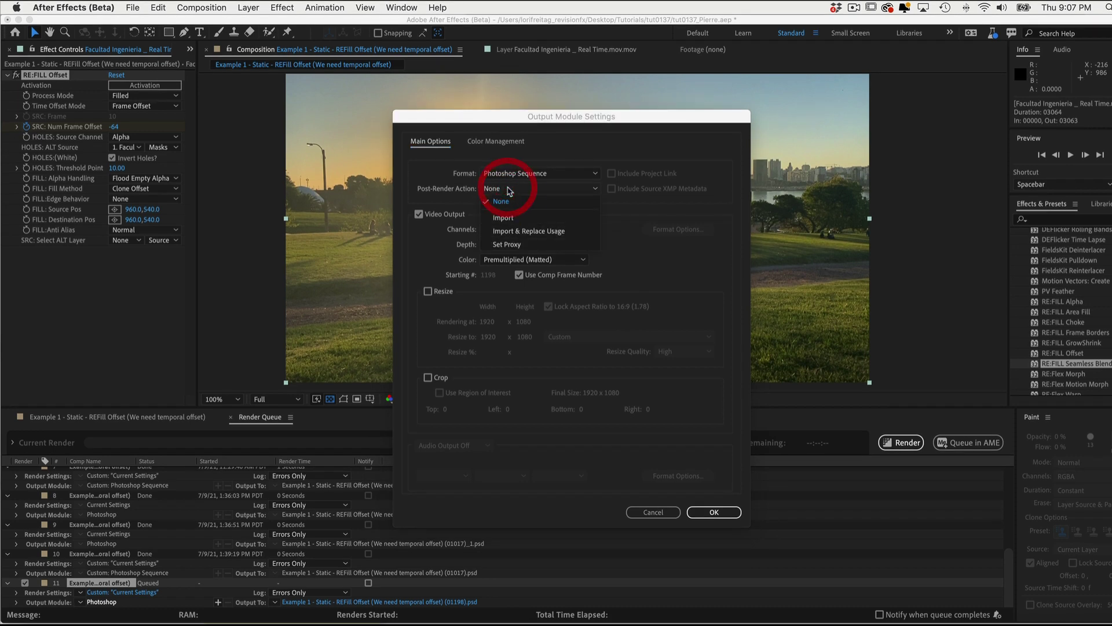
left_click(508, 219)
left_click(717, 513)
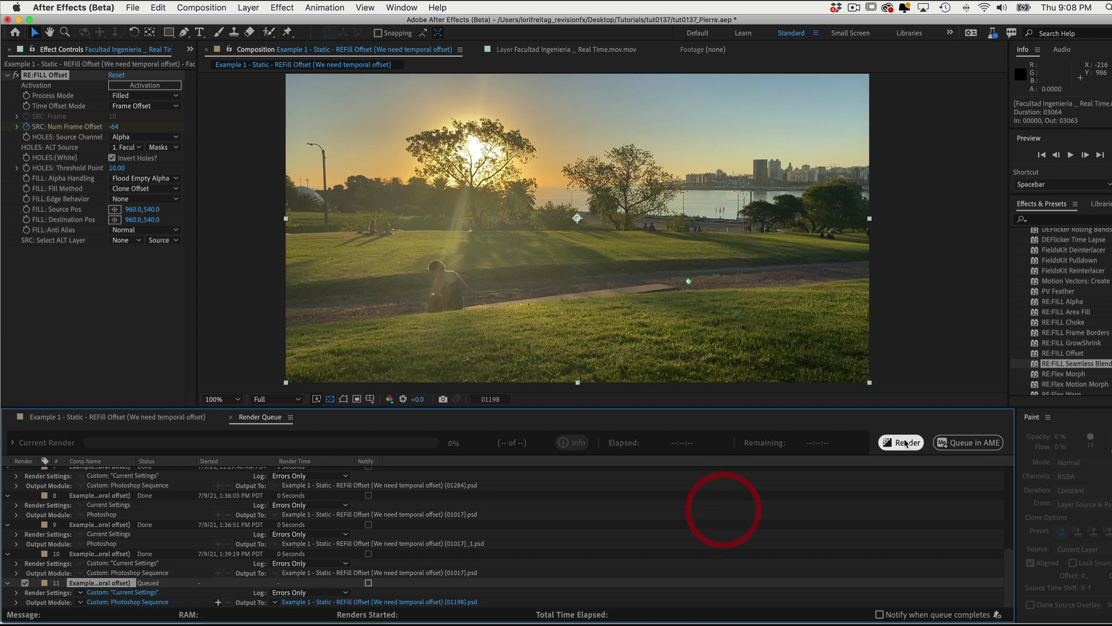
left_click(904, 443)
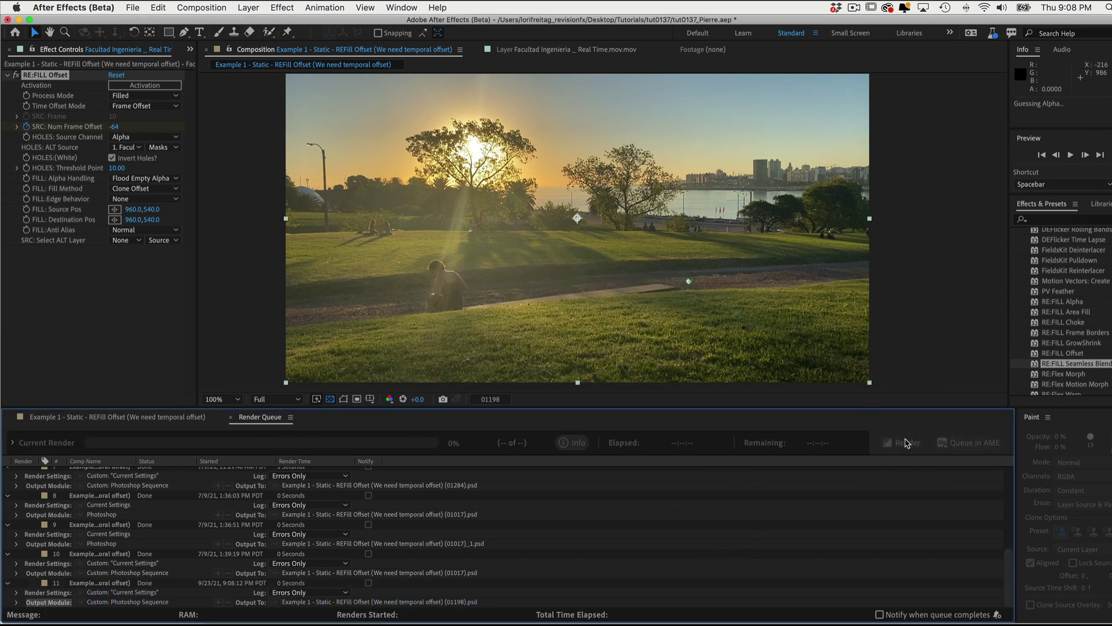
Add the rendered clean plate PSD as layer 3 and disable RE:Fill Offset on layer 2.
left_click(190, 51)
left_click(229, 64)
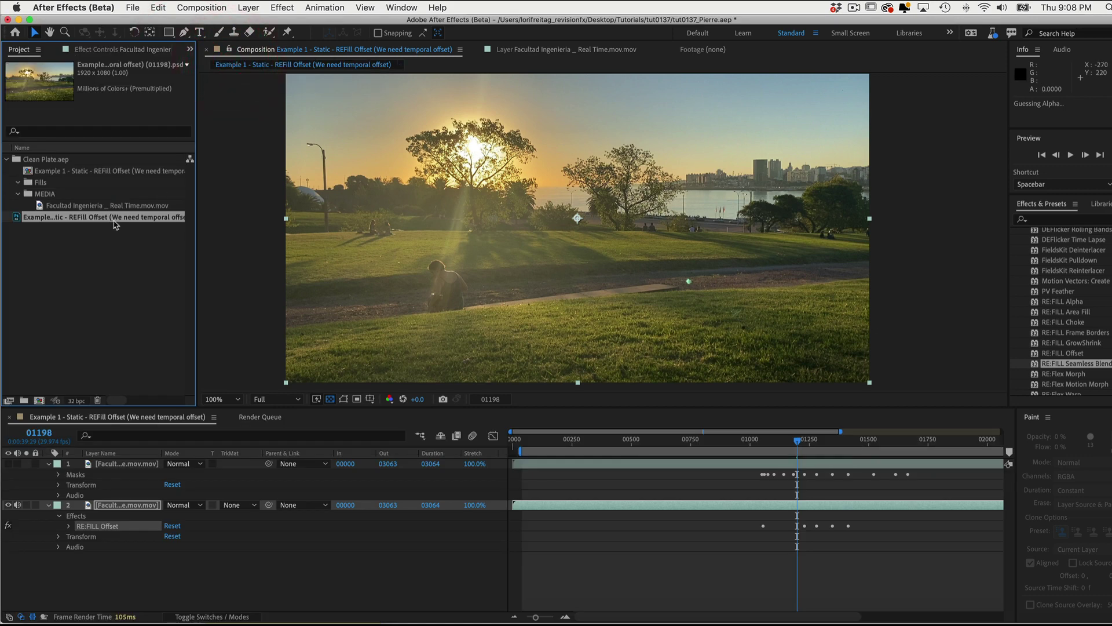
left_click_drag(116, 220, 119, 559)
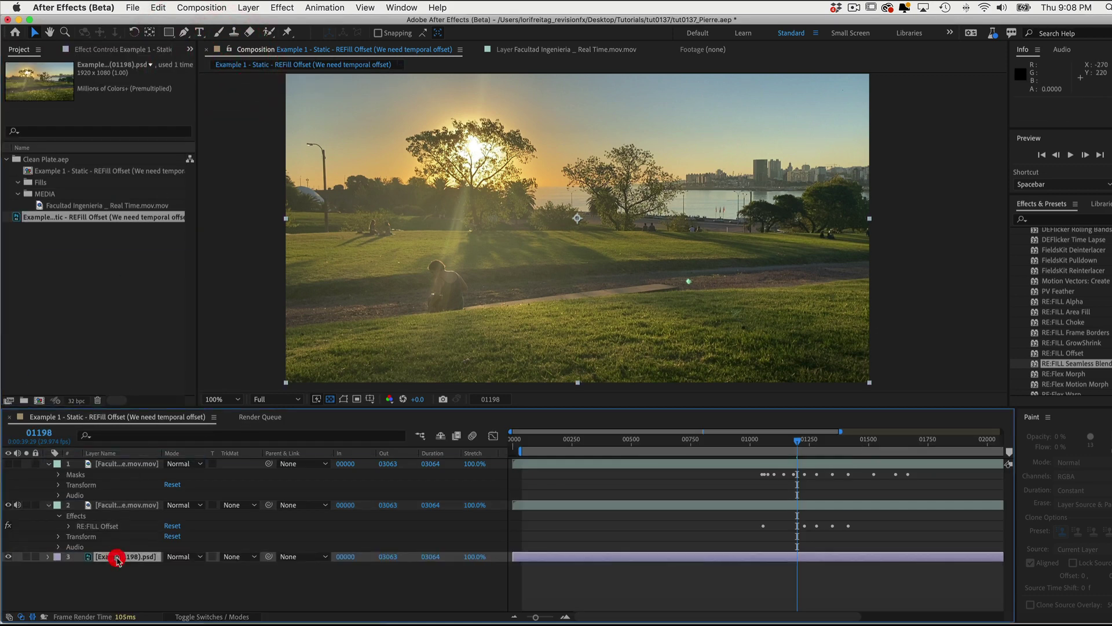
left_click(125, 504)
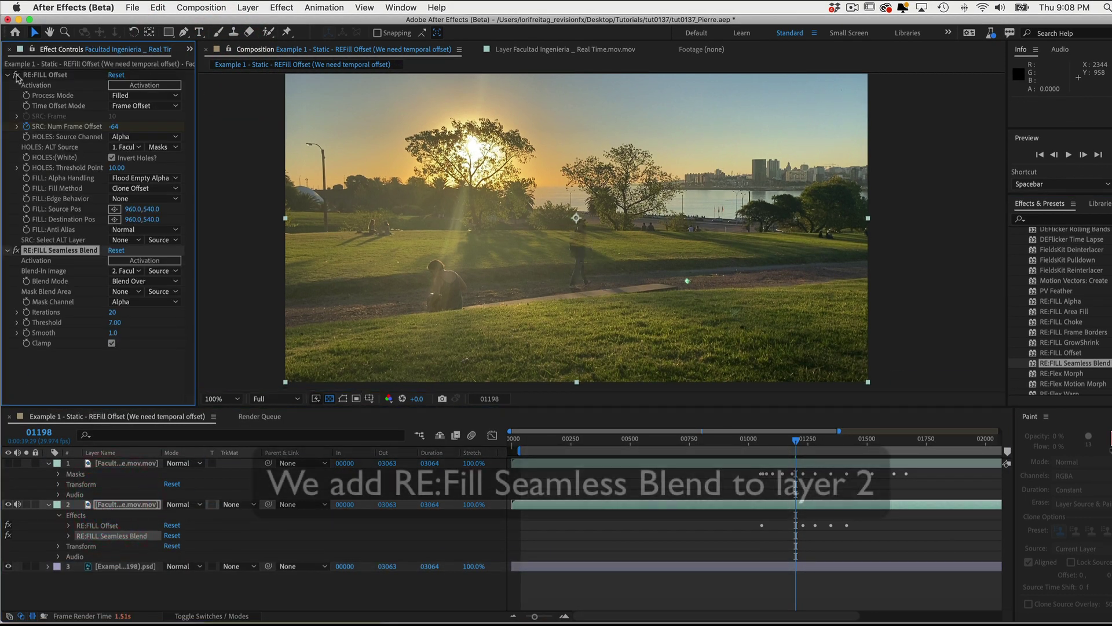
left_click(17, 75)
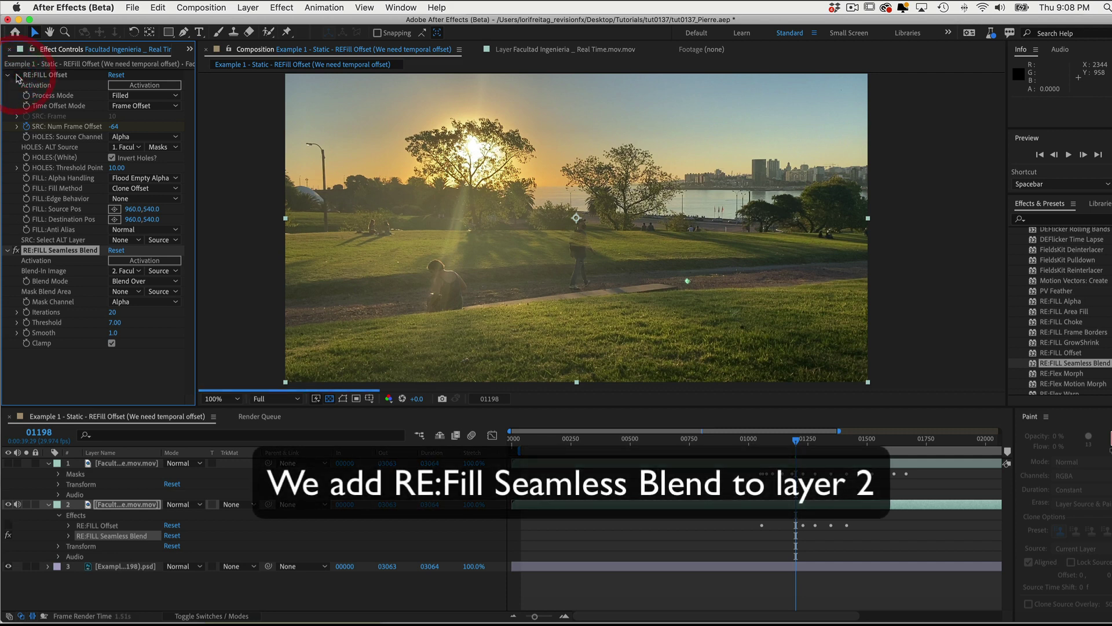
left_click(7, 74)
Set Blend-In Image to layer 3 and Mask Blend Area to layer 1's Masks.
left_click(124, 106)
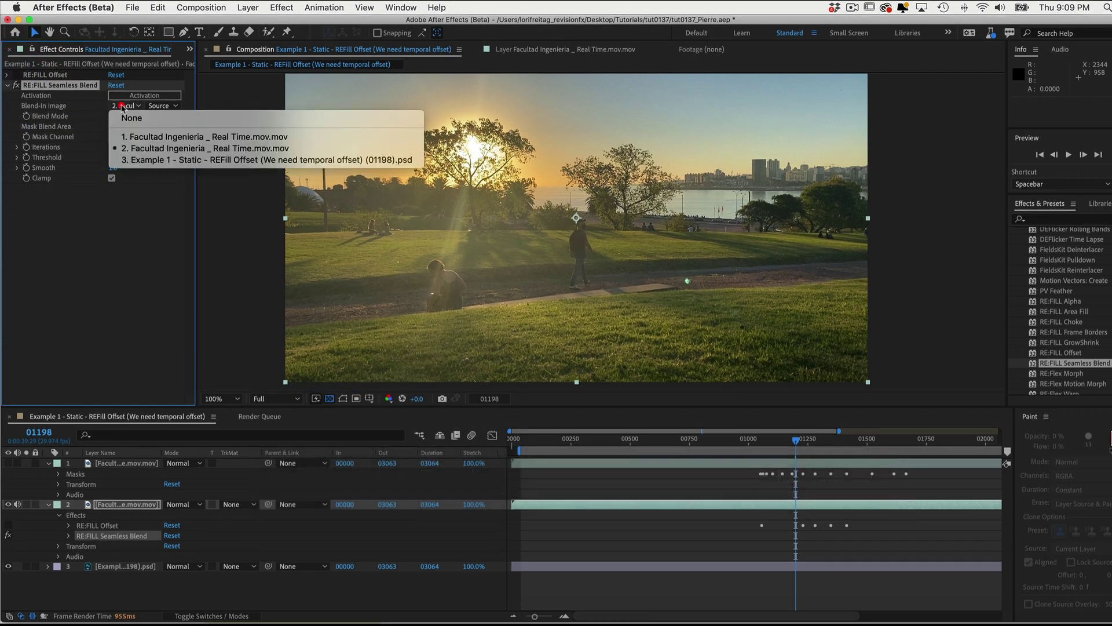
left_click(145, 160)
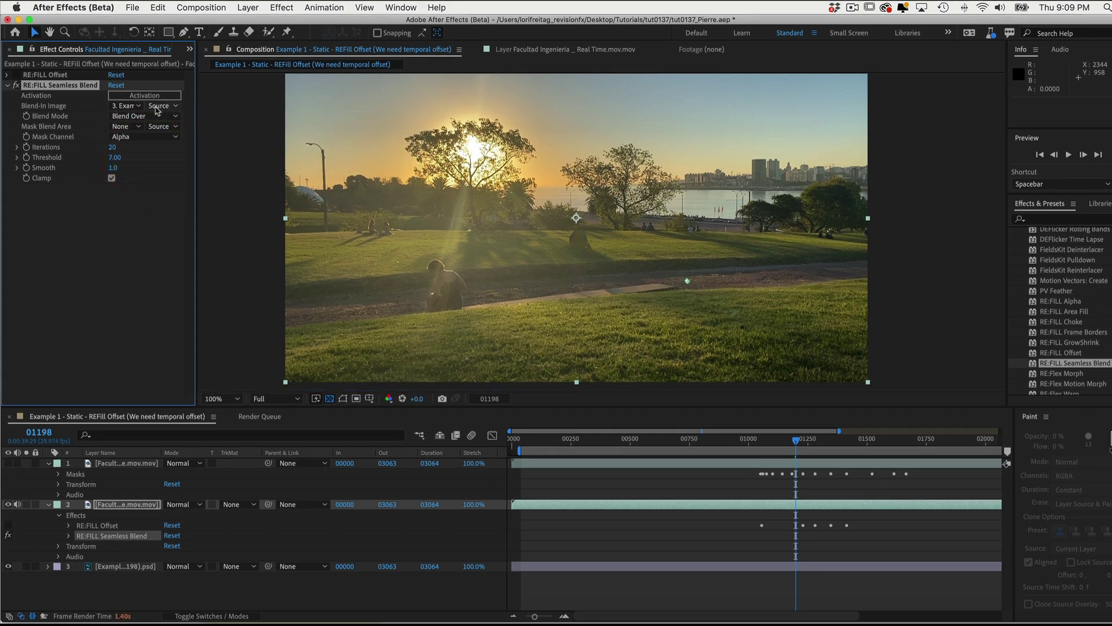
left_click(124, 126)
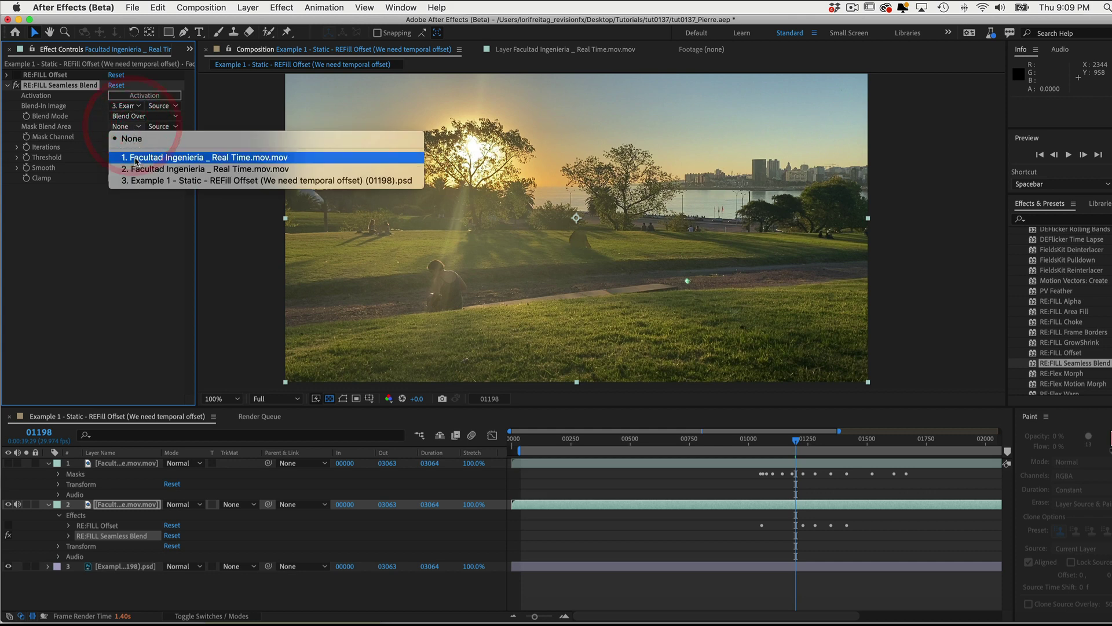
left_click(135, 157)
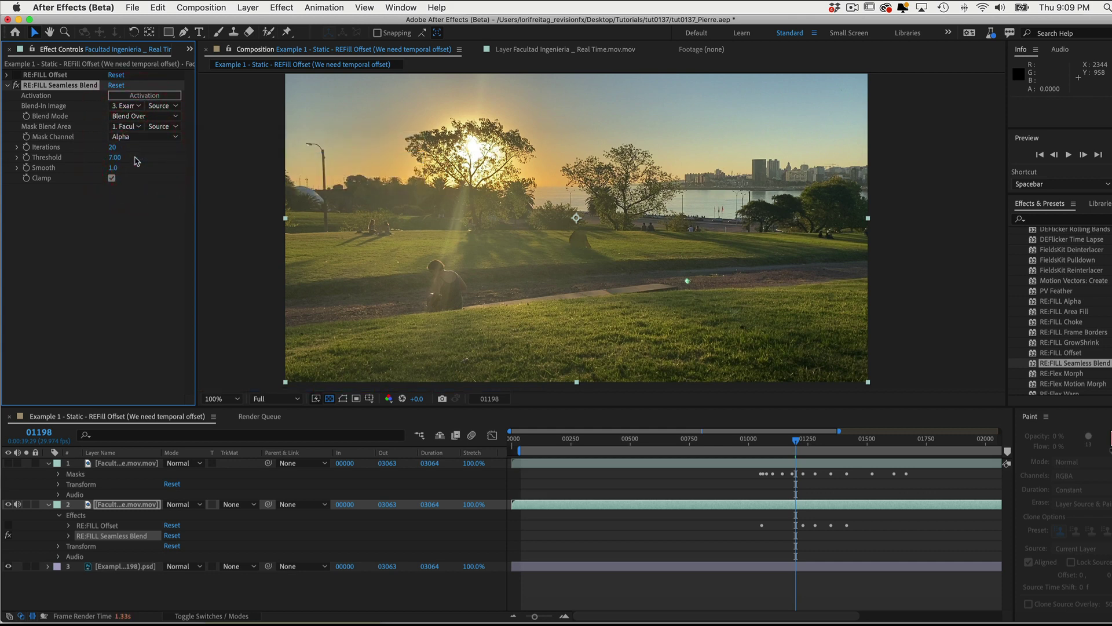
left_click(164, 126)
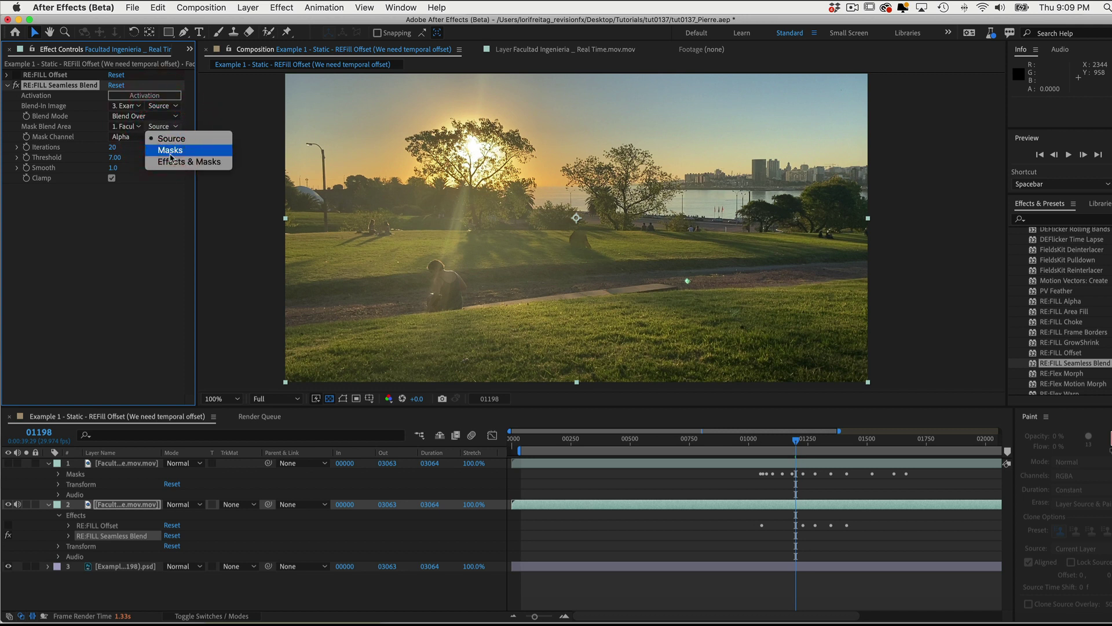
left_click(171, 152)
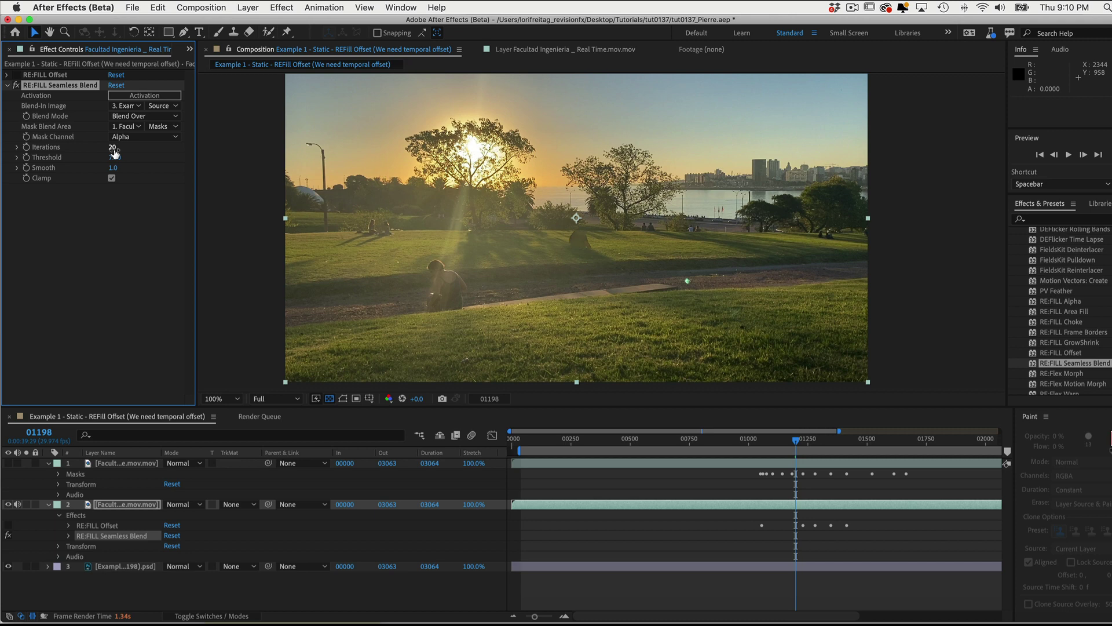
Try Seamless Blend with 1 and 10 iterations and the Blend Under mode.
type("1")
key("Return")
left_click(111, 148)
type("0")
key("Return")
left_click(137, 116)
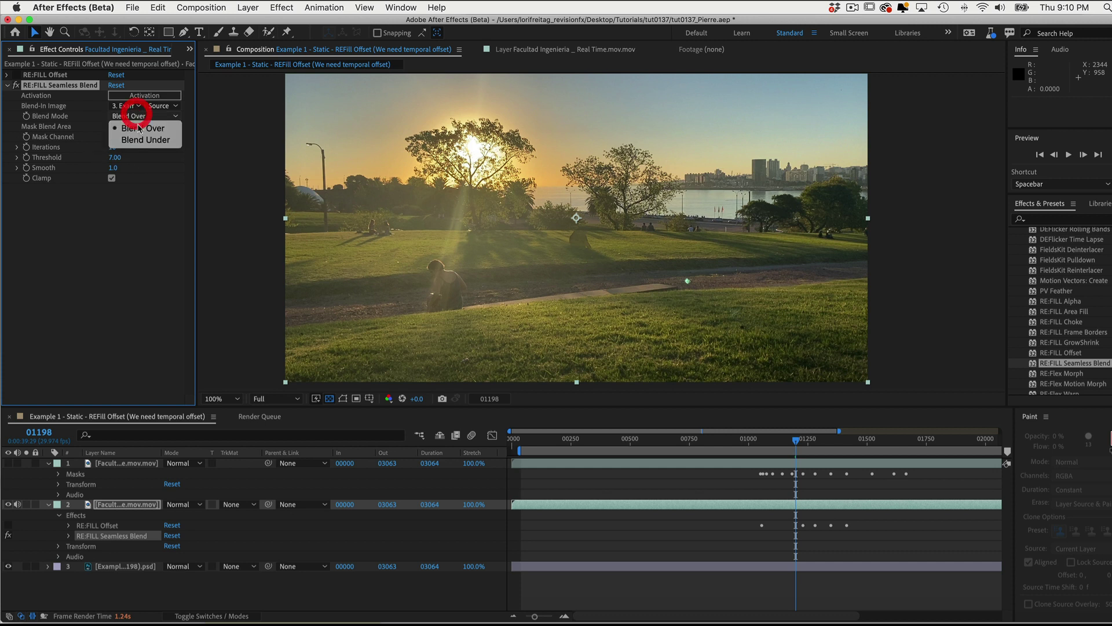
left_click(139, 137)
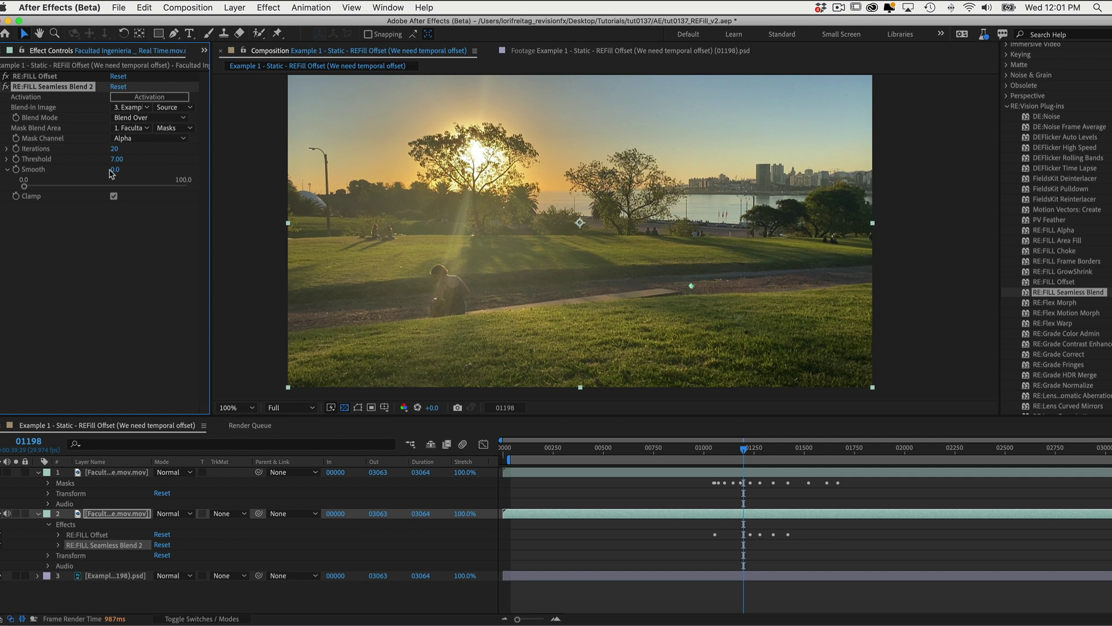
Set Smooth to 15, turn off Clamp, and reveal RE:Fill Seamless Blend 2's settings.
left_click_drag(114, 173, 125, 170)
left_click(114, 196)
left_click(115, 197)
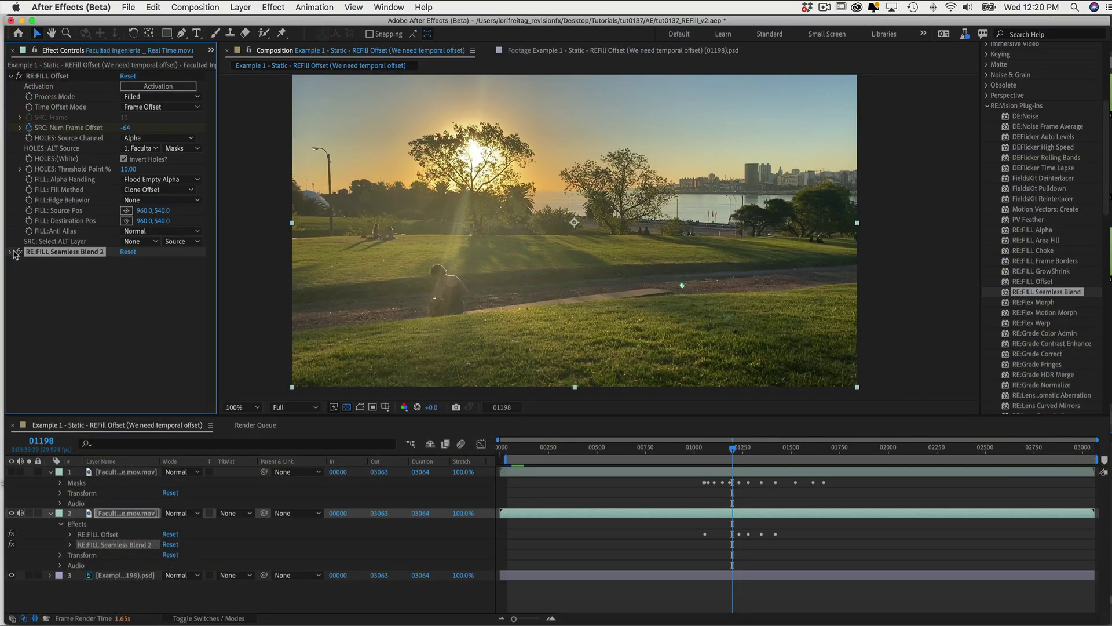
left_click(10, 252)
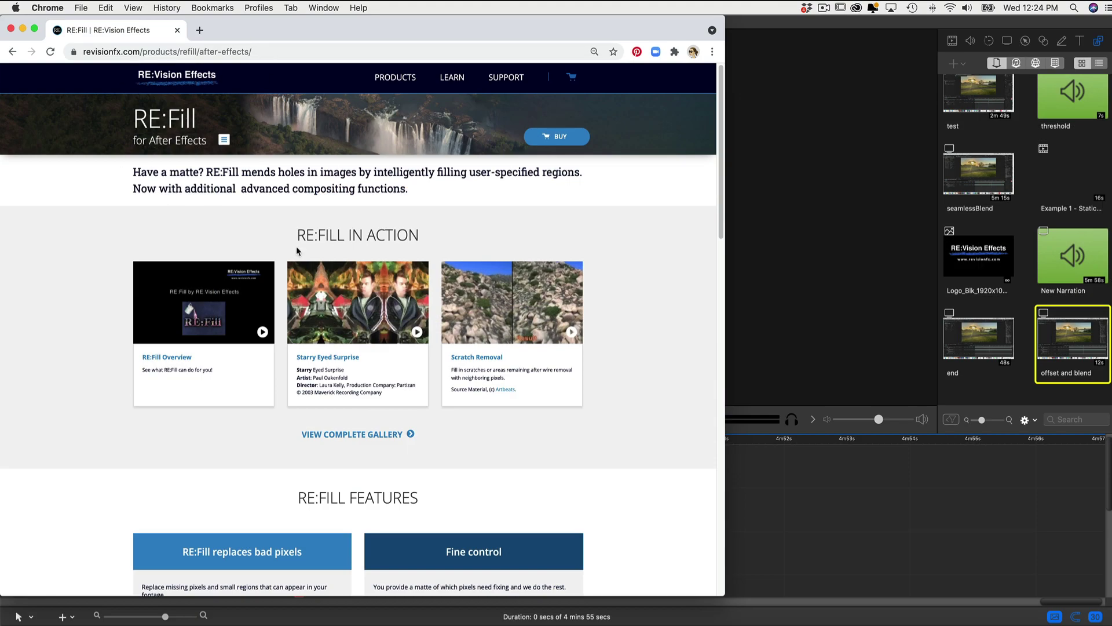
Scroll the RE:Fill page down to the RE:Fill V3 Windows and Mac OS downloads.
scroll(446, 254, "down", 10)
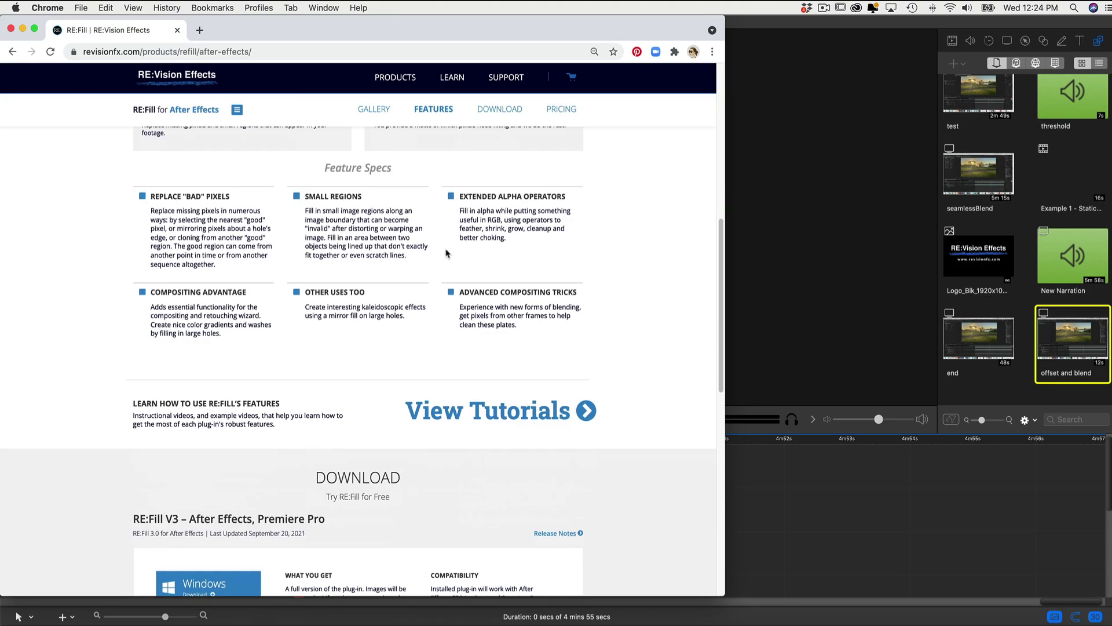
scroll(446, 253, "down", 2)
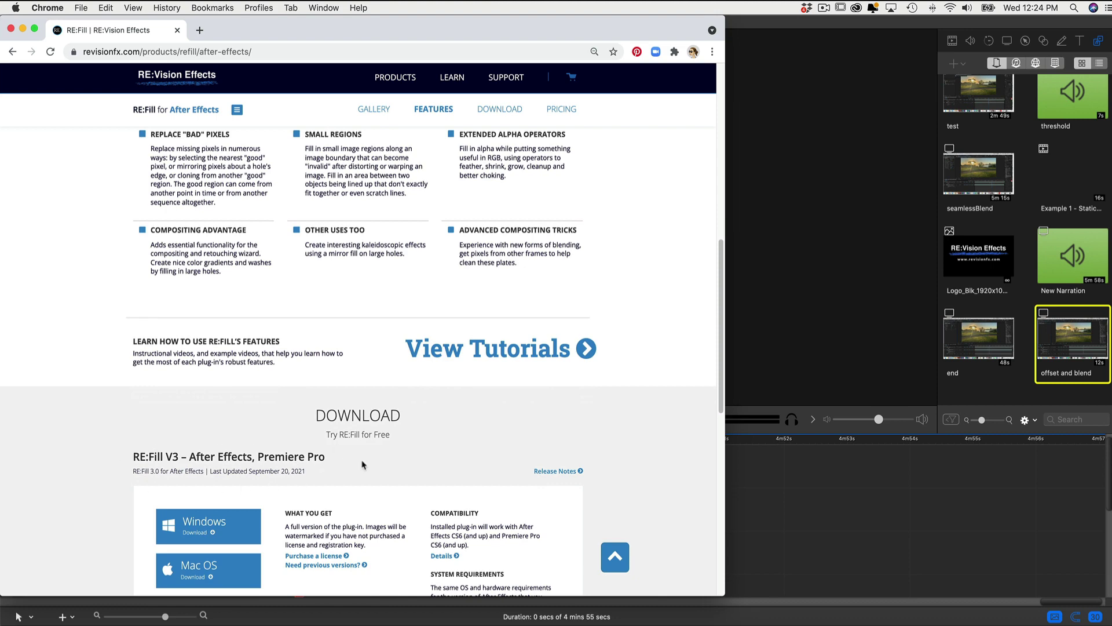